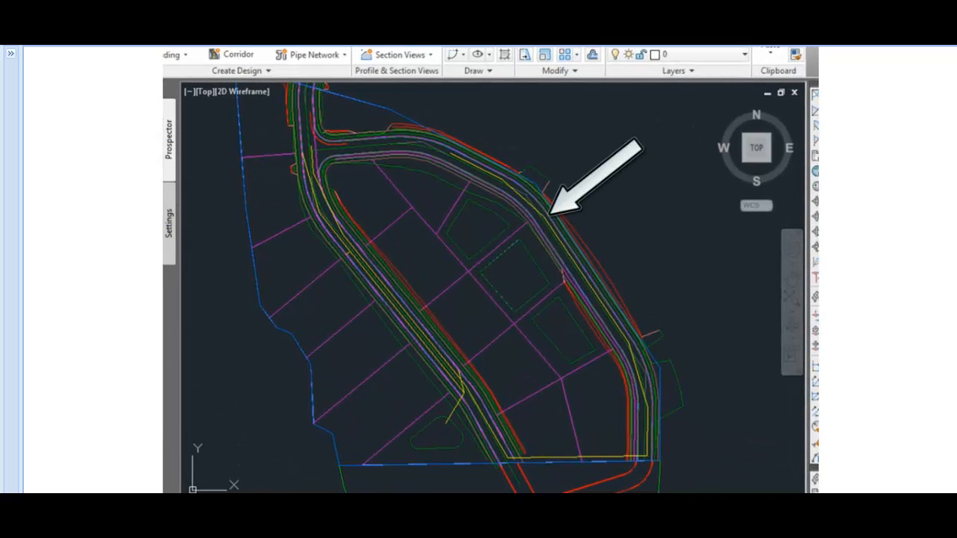
Select the PIPES layer polyline running along the northeastern curved road to examine its path, and clear the selection.
click(533, 209)
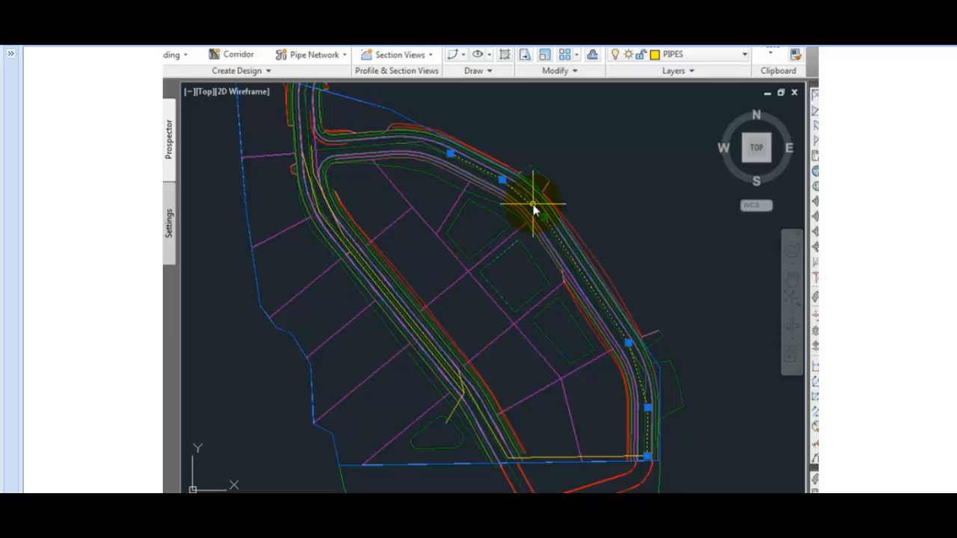
click(536, 209)
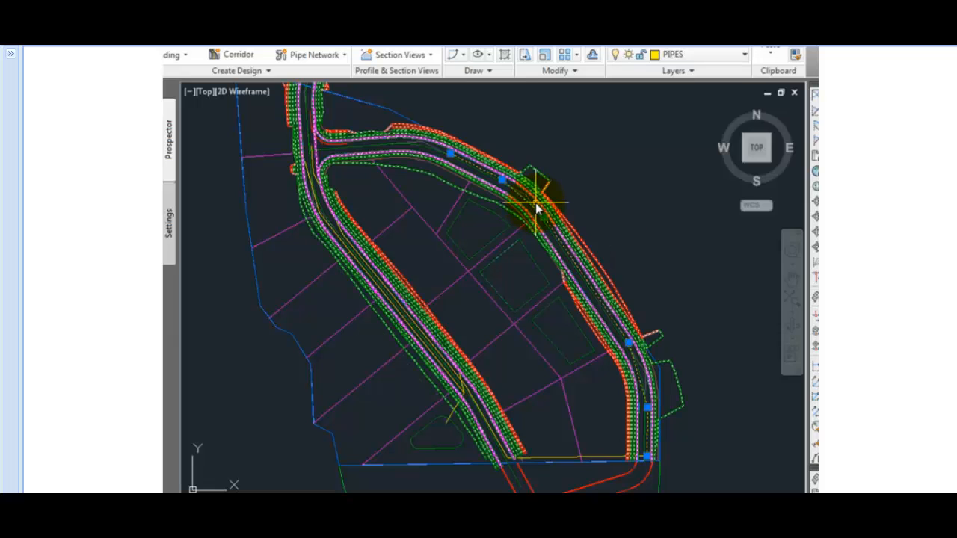
shift+click(535, 209)
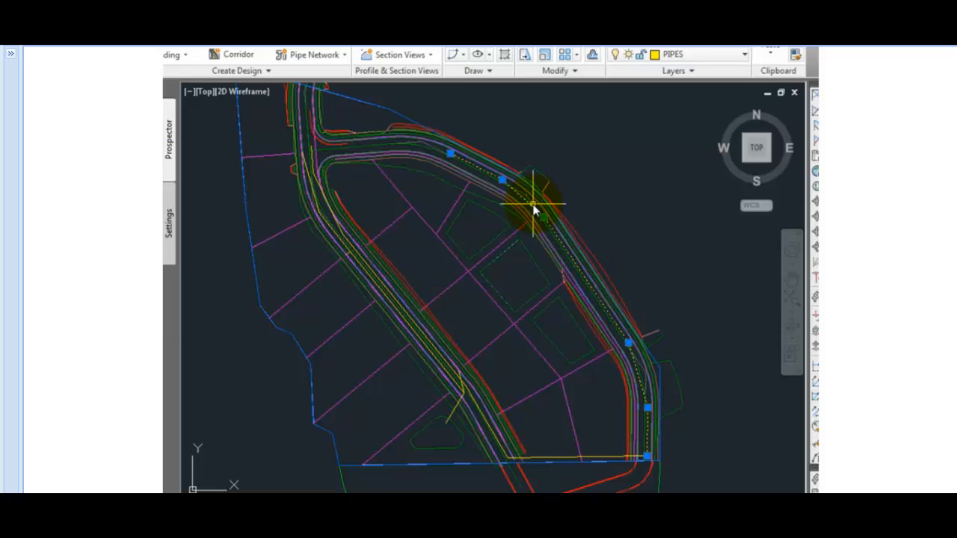
mouse_move(530, 211)
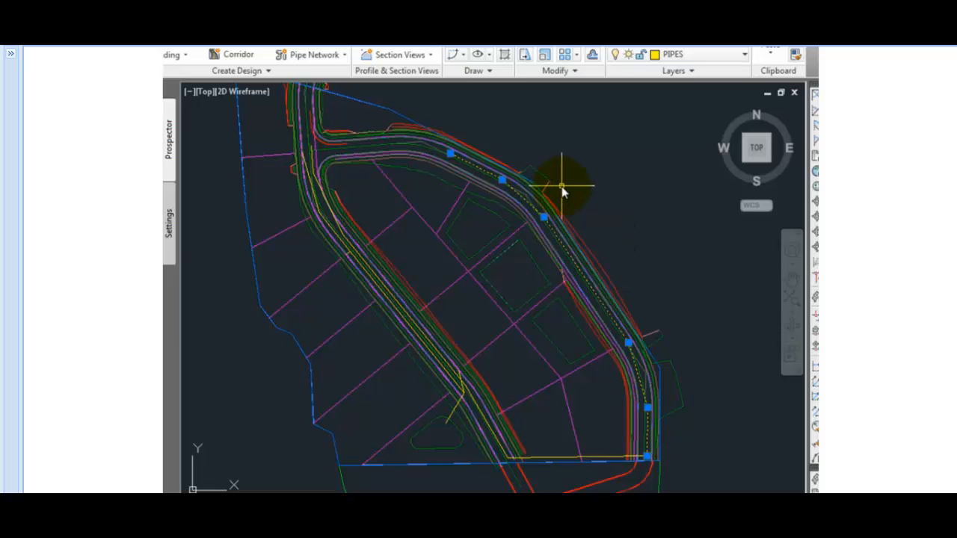
mouse_move(572, 187)
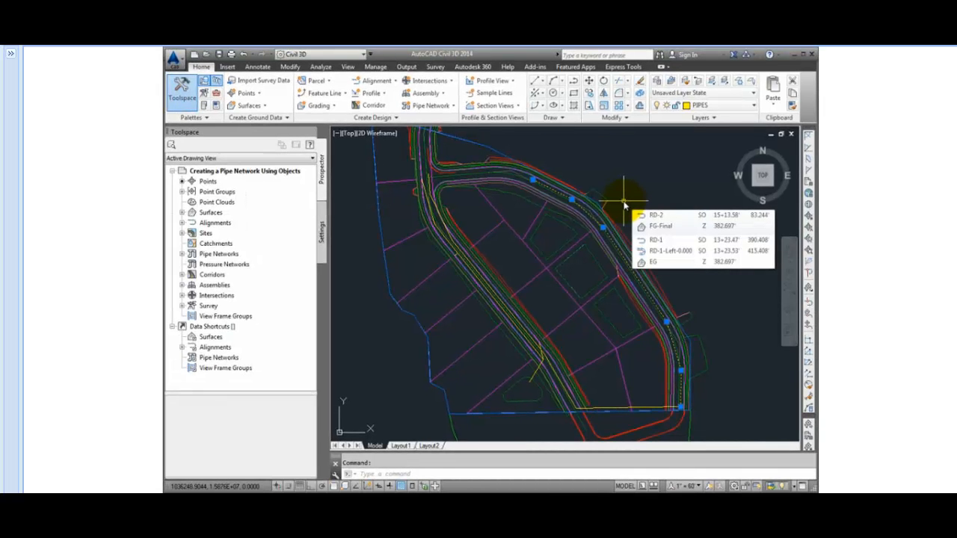
key(Escape)
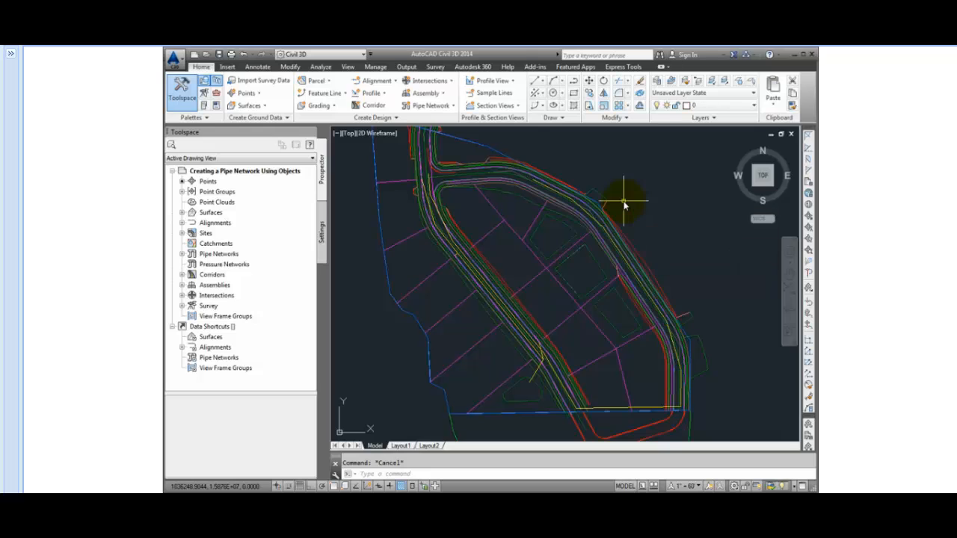
Begin converting the northeastern road's pipe polyline into a feature line, and create a new site named Pipes for it.
click(342, 92)
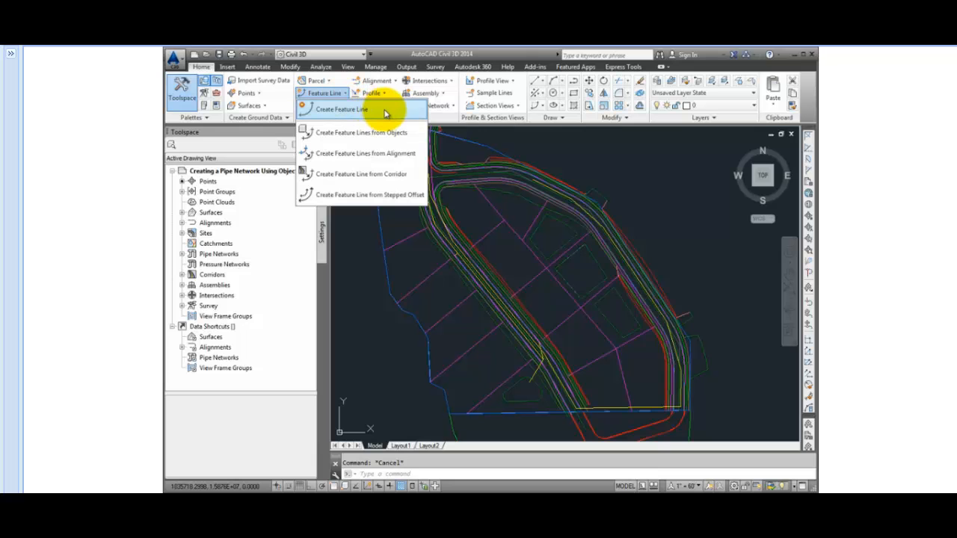
click(401, 132)
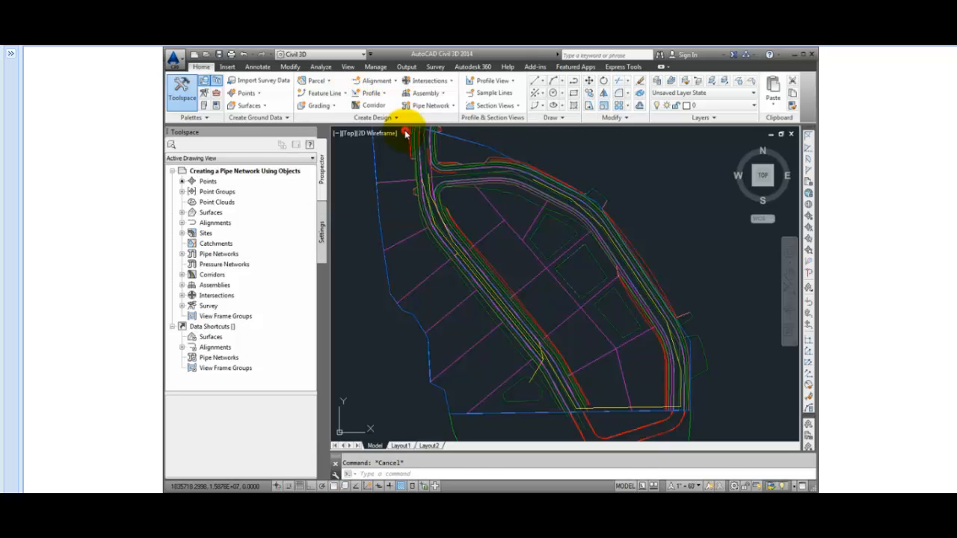
click(580, 207)
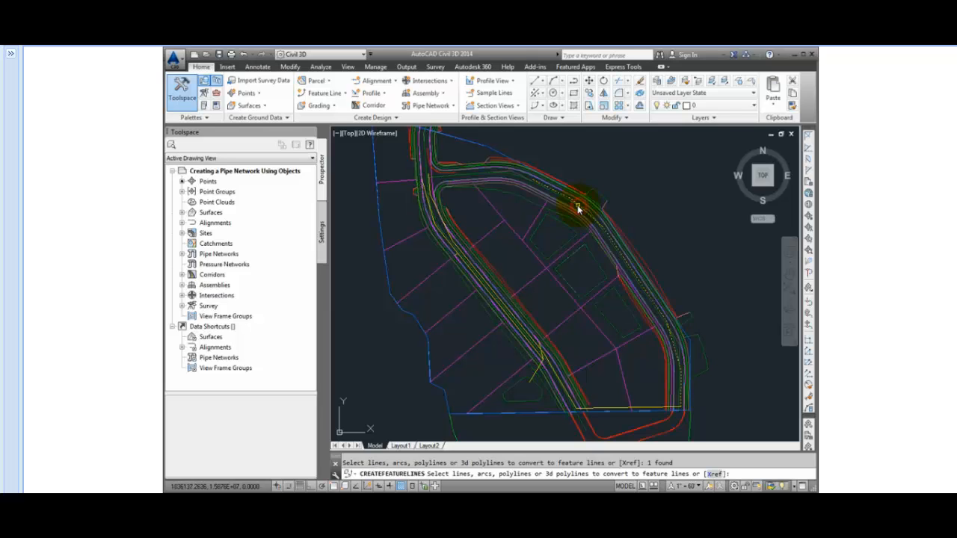
right_click(577, 210)
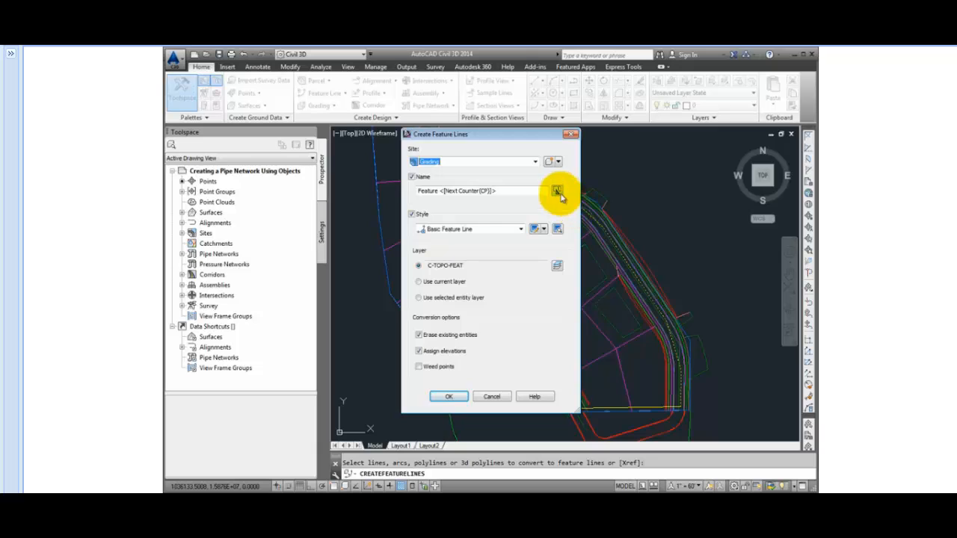
click(536, 163)
click(535, 164)
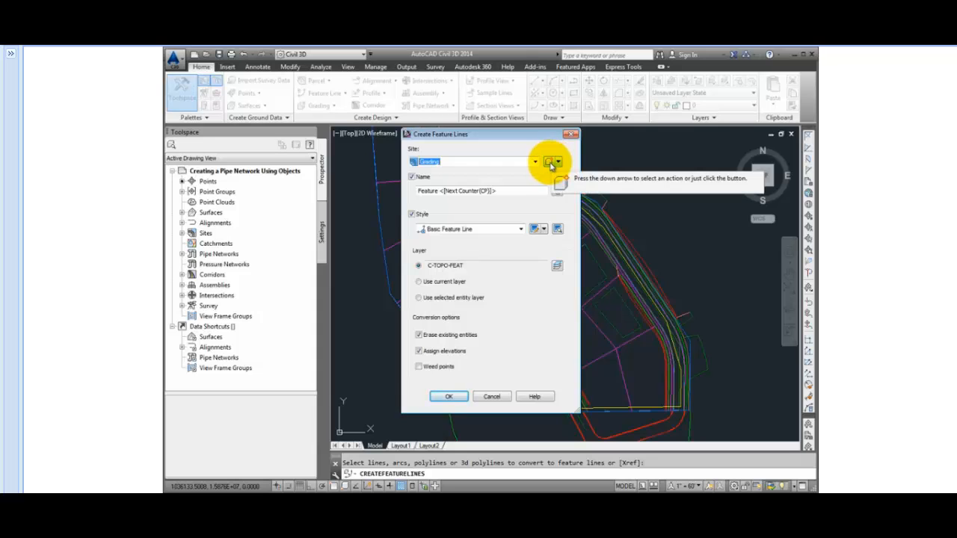
click(558, 165)
drag(460, 190, 310, 202)
text(Pipes)
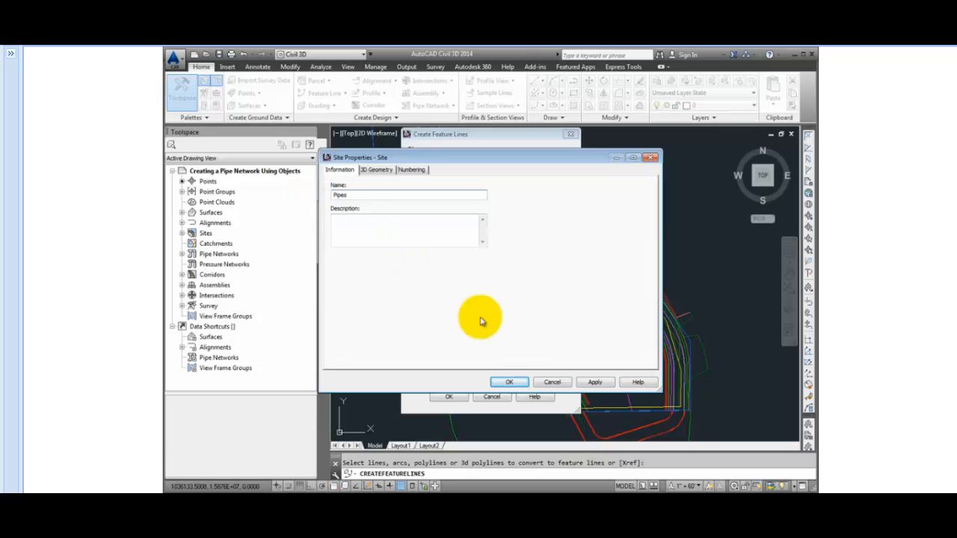
click(496, 382)
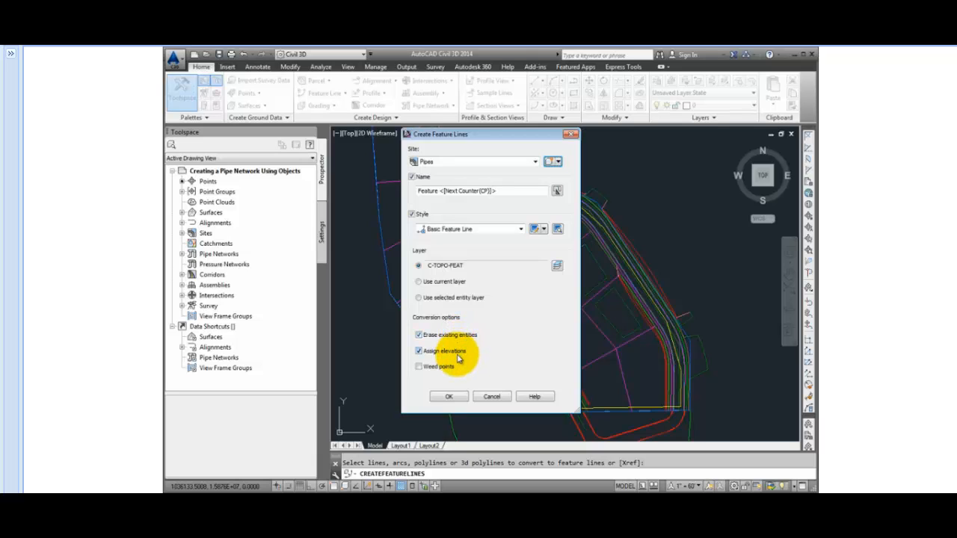
Create the feature line with its elevations assigned from the FG-Final surface.
click(448, 396)
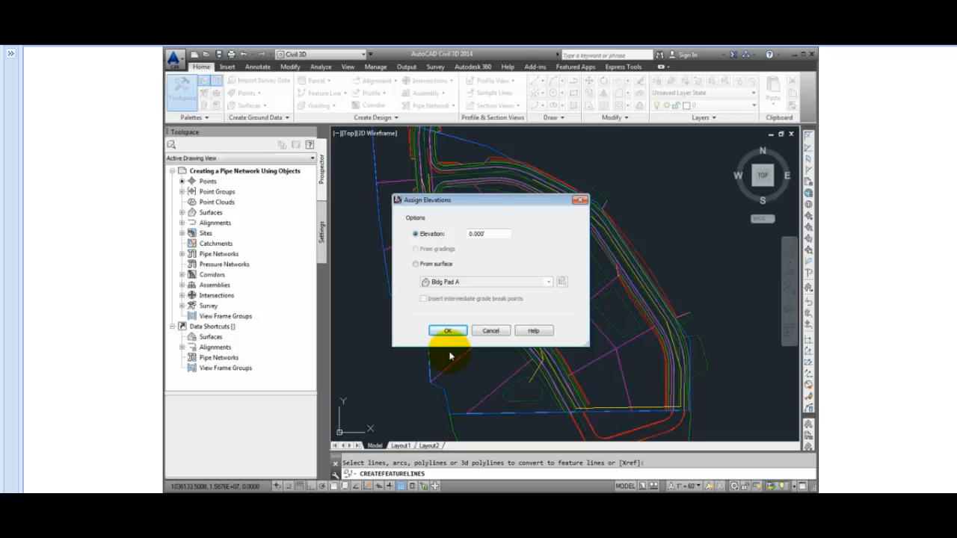
click(423, 266)
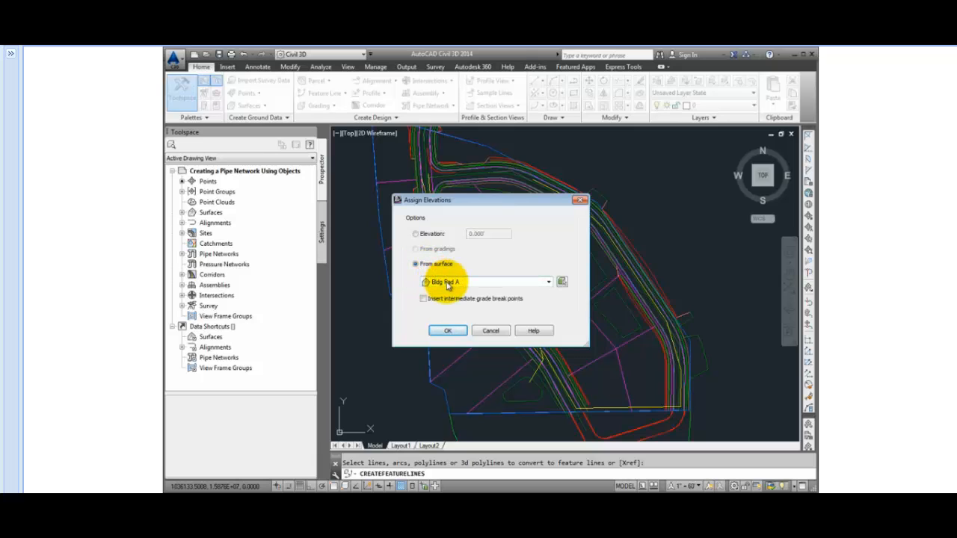
click(447, 284)
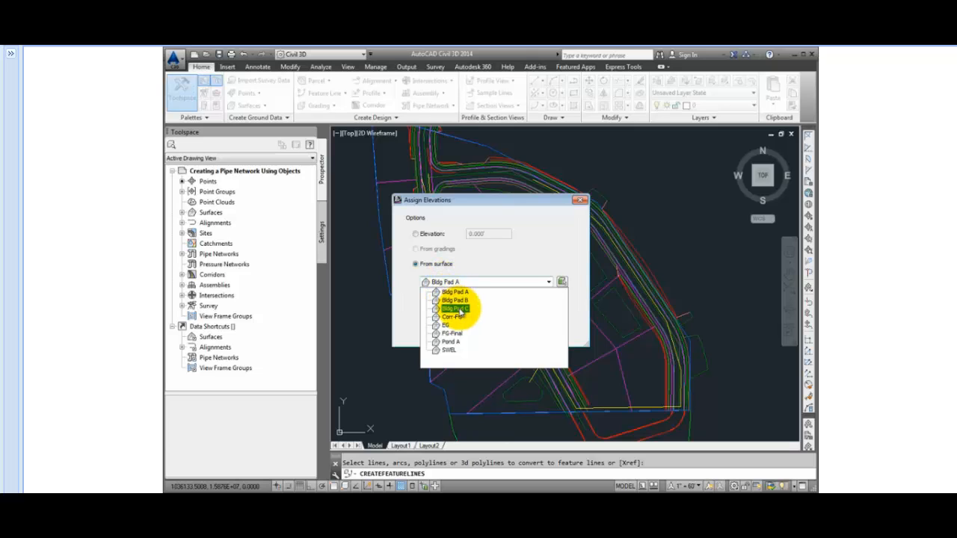
click(459, 334)
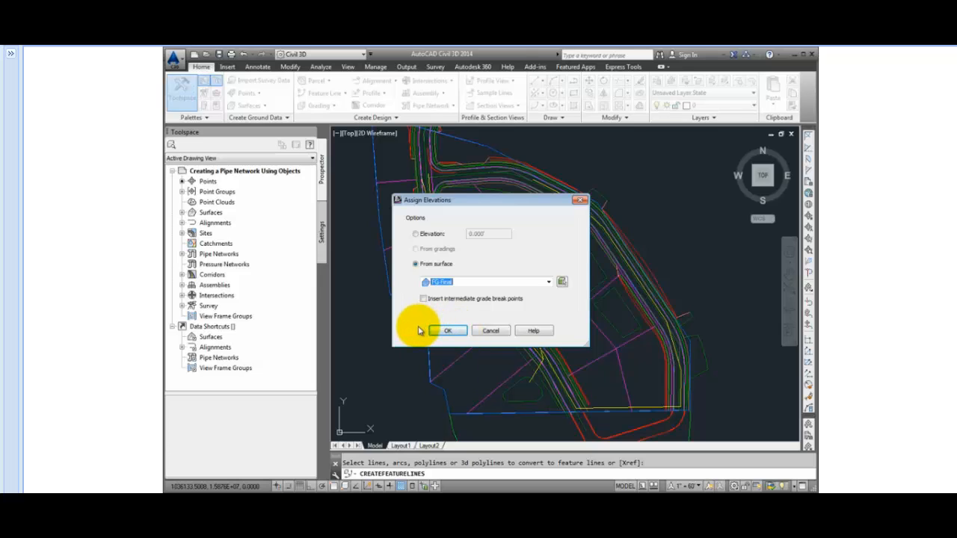
click(442, 331)
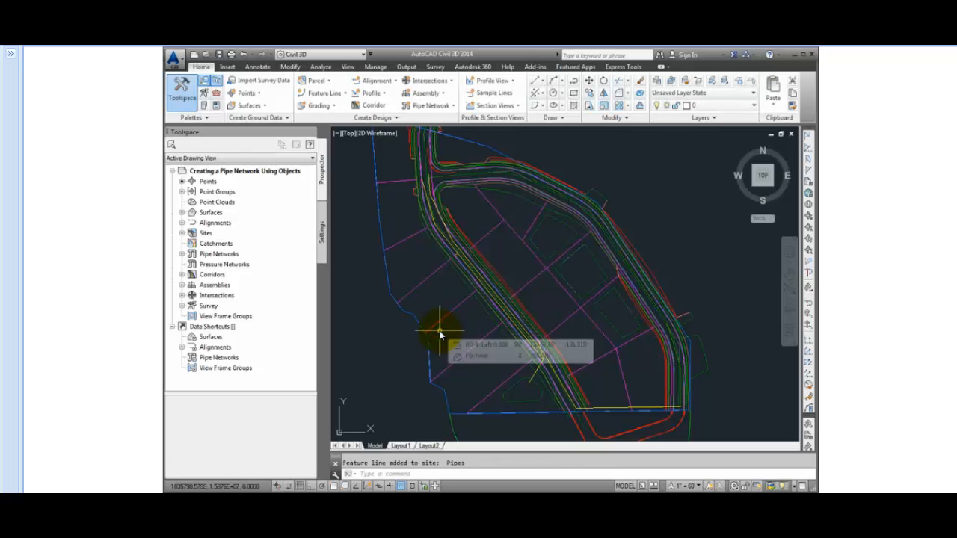
Lower all elevation points of the new feature line by 11 feet in the Elevation Editor.
scroll(569, 198, up, 3)
click(567, 202)
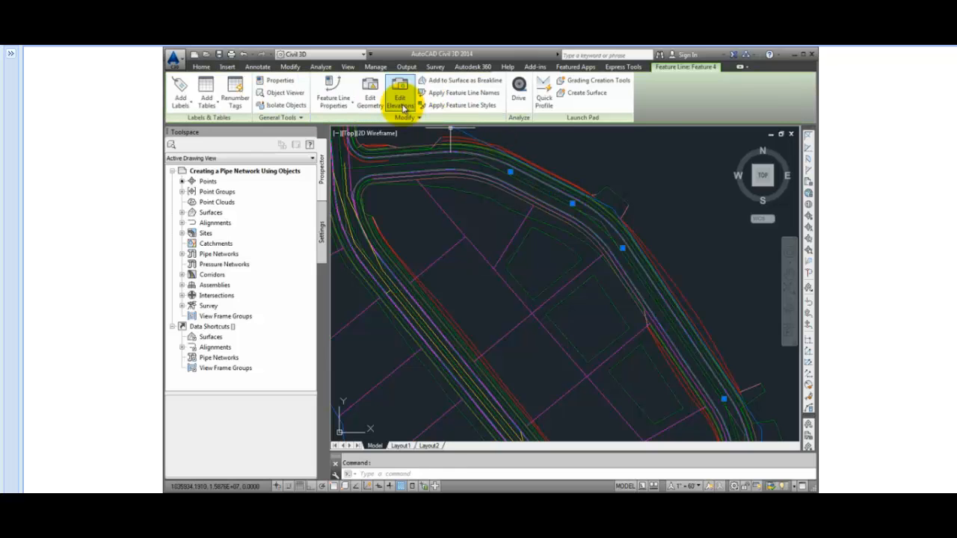
click(400, 99)
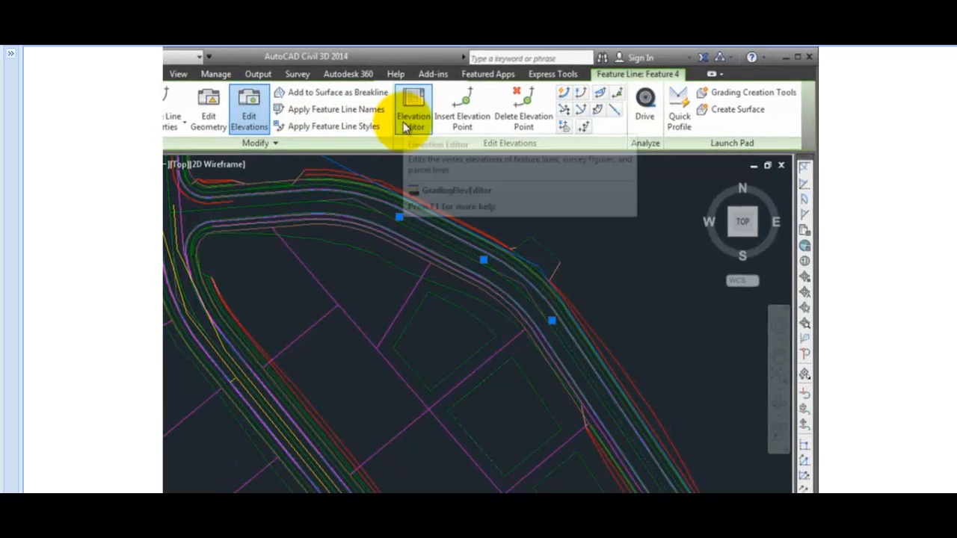
click(408, 123)
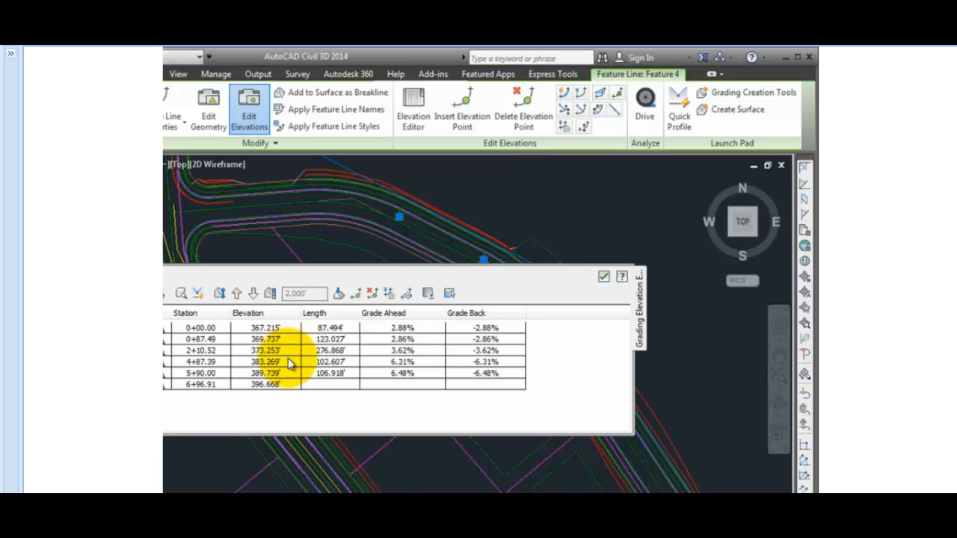
click(295, 296)
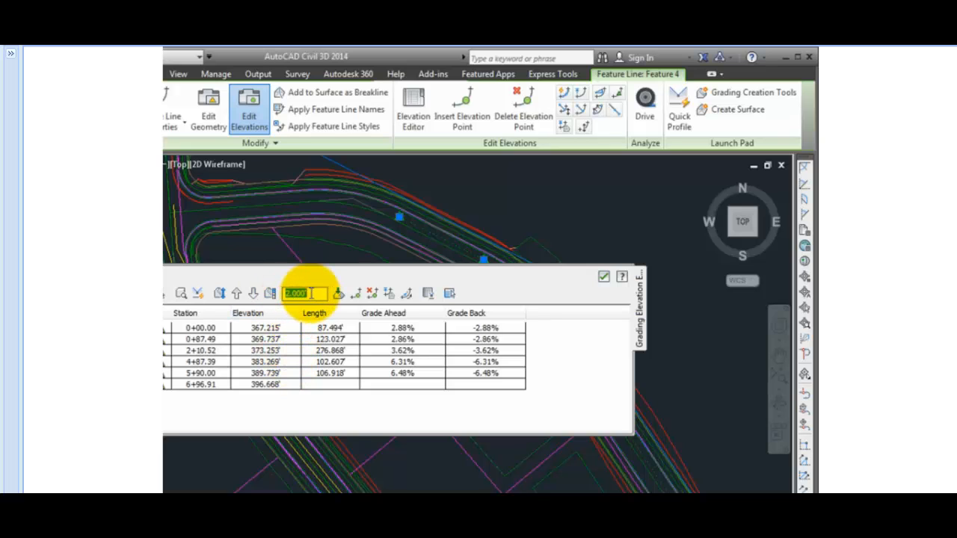
text(11)
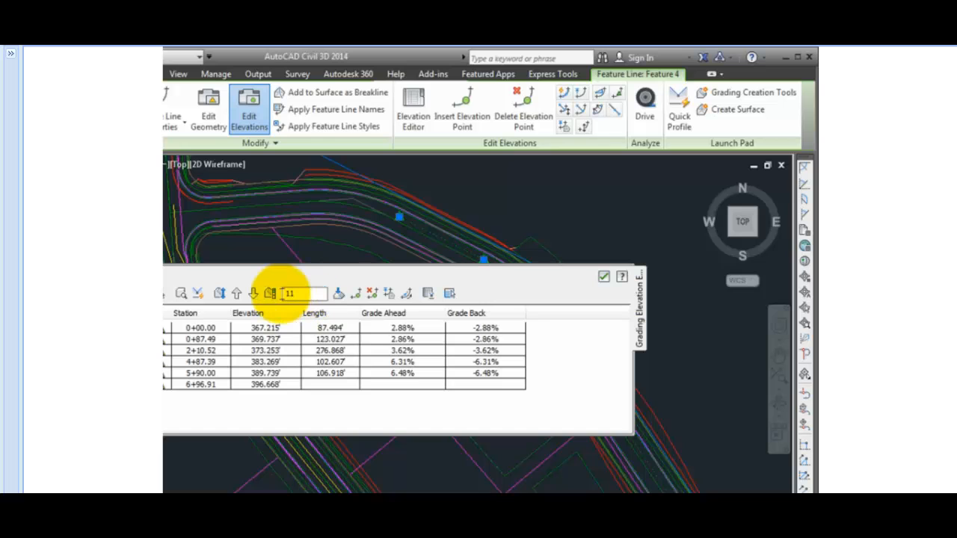
click(253, 297)
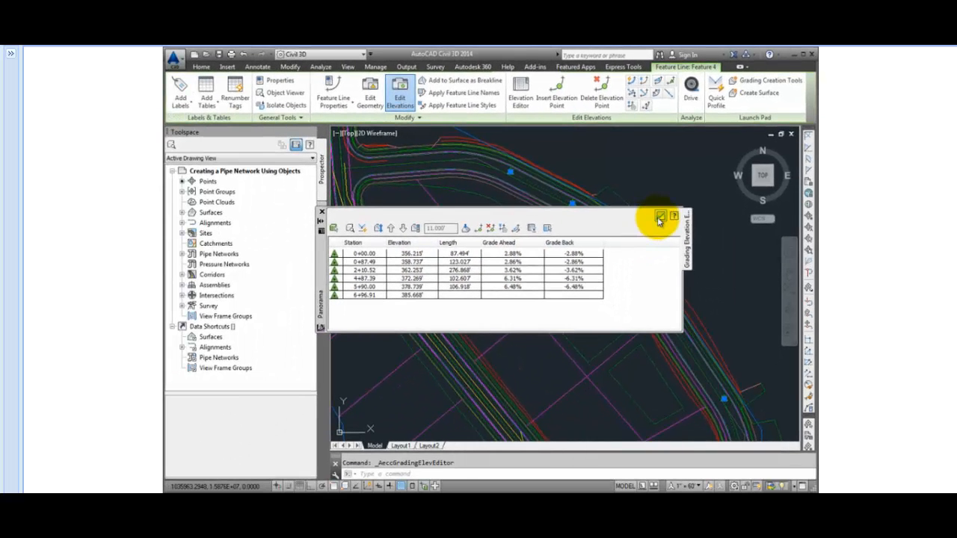
click(660, 219)
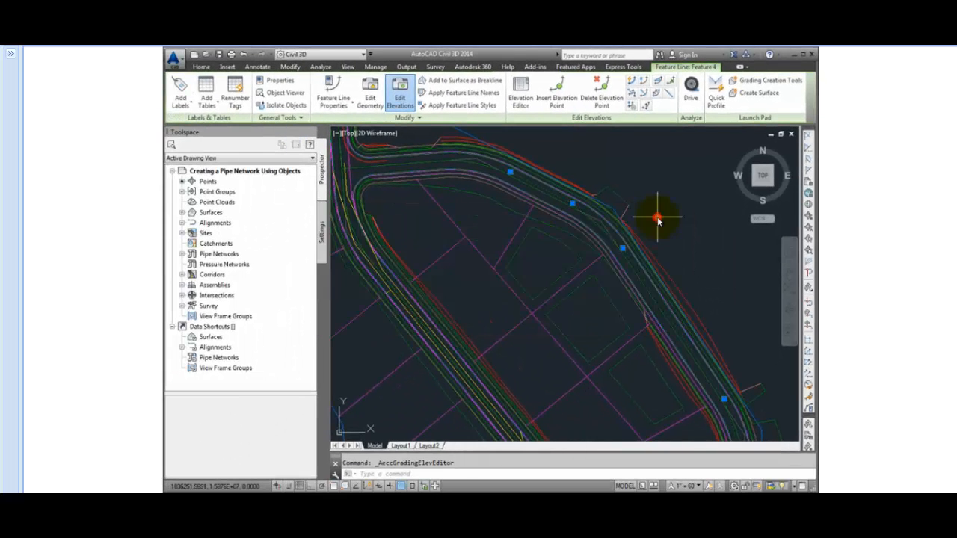
key(Escape)
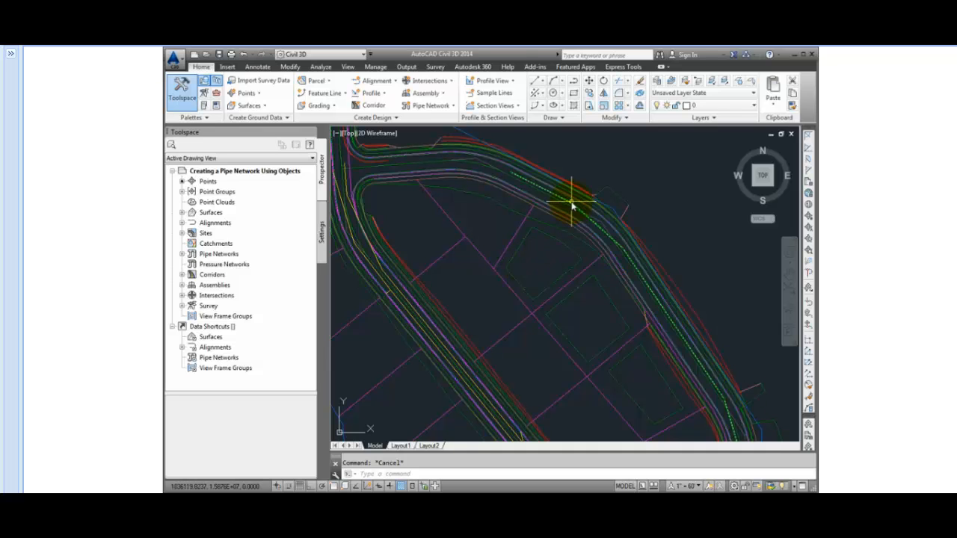
Start Create Pipe Network from Object on the lowered feature line and accept the default flow direction.
mouse_move(572, 206)
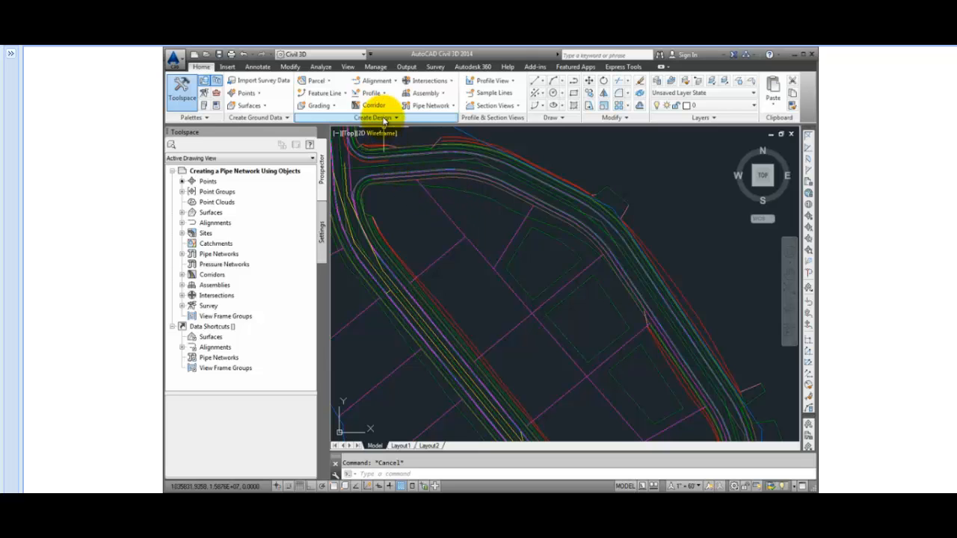
click(453, 106)
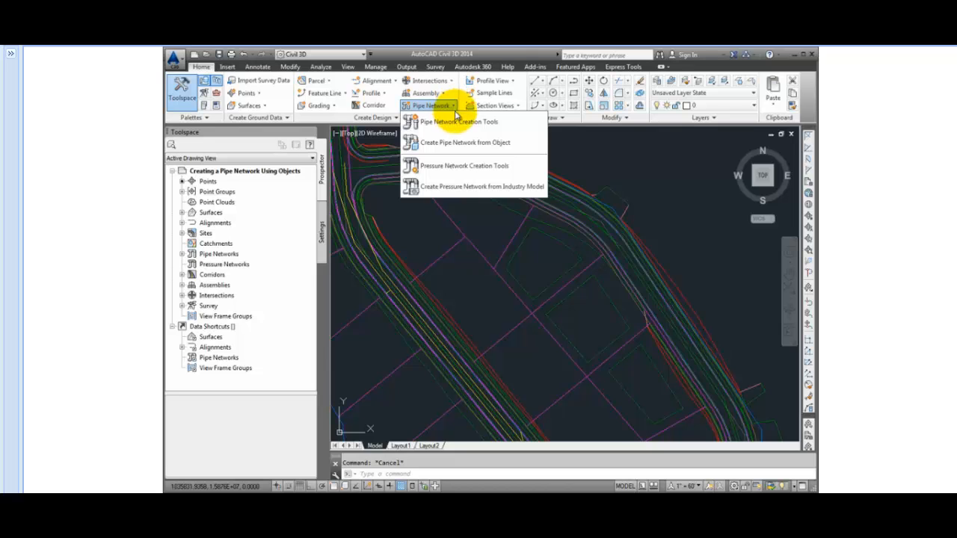
click(513, 143)
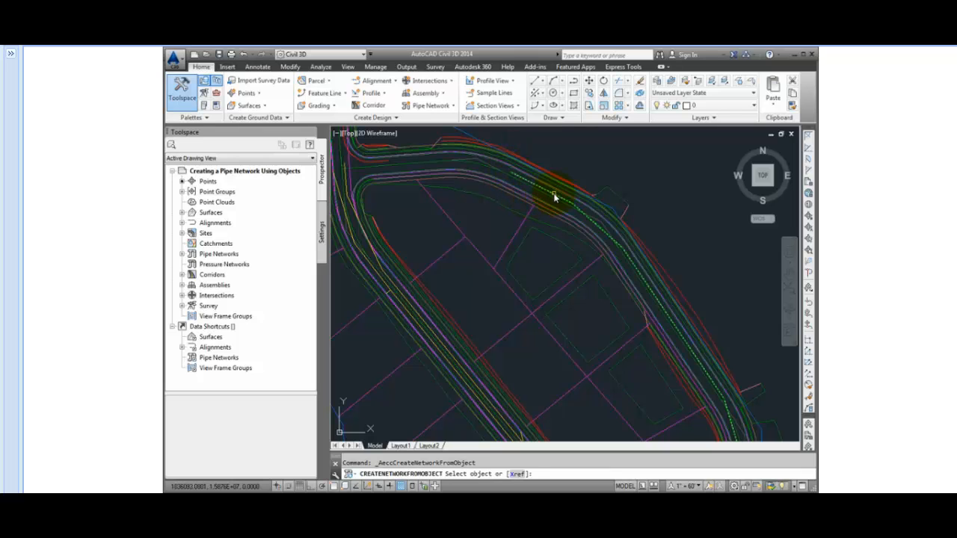
click(554, 197)
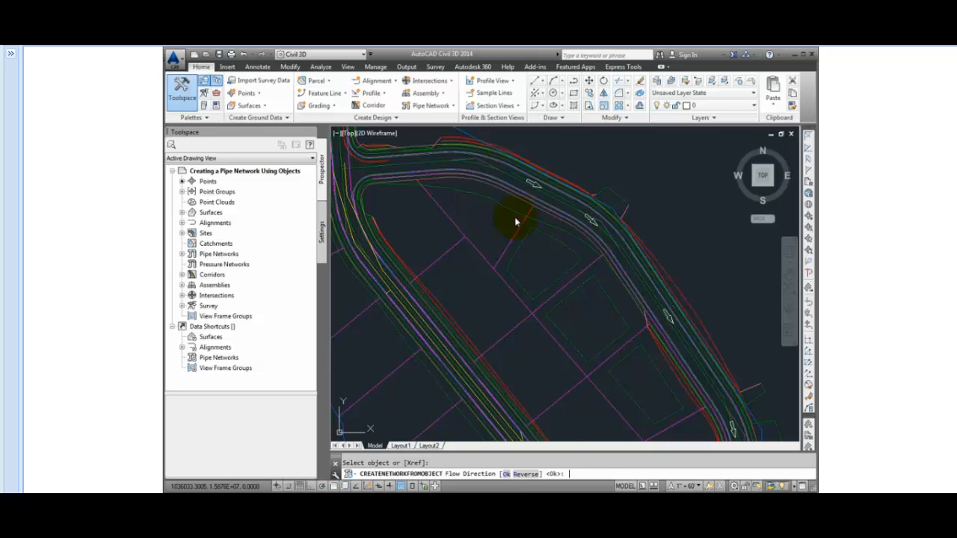
key(Return)
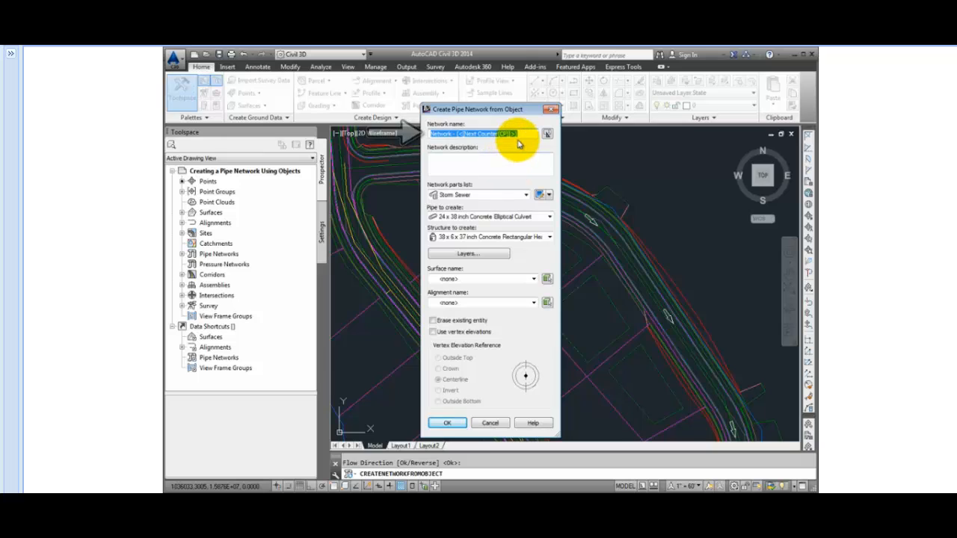
Name the pipe network SS RD-2 and assign it the Sanitary Sewer parts list.
text(SS RD-2)
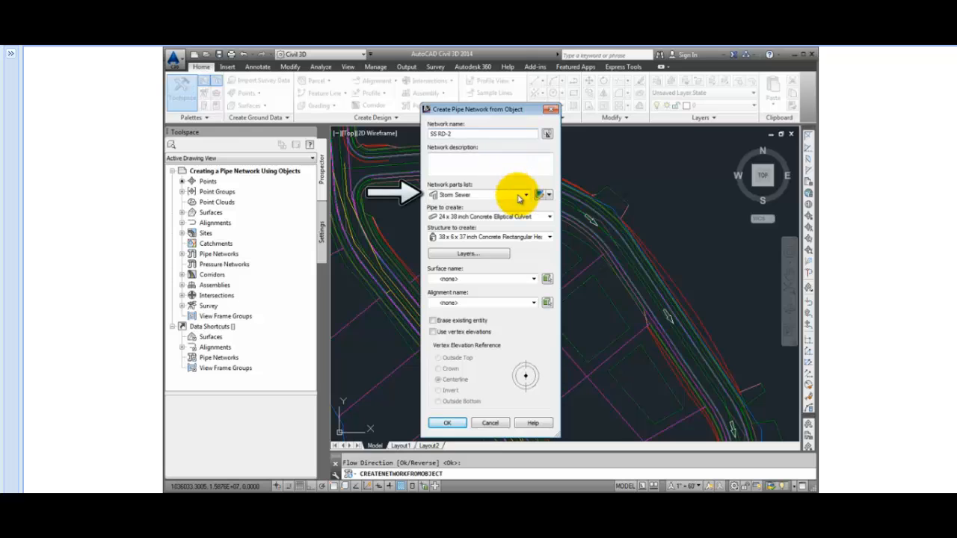
click(525, 196)
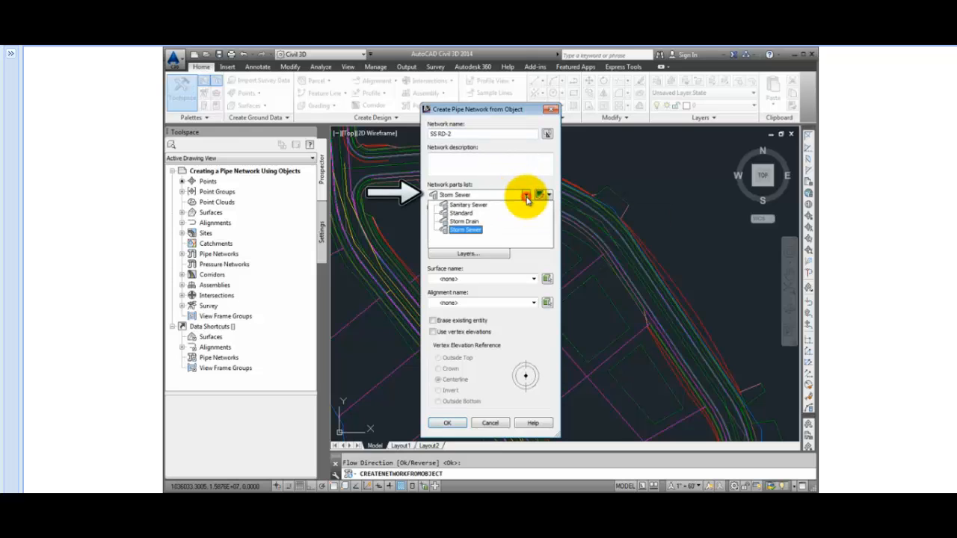
click(485, 206)
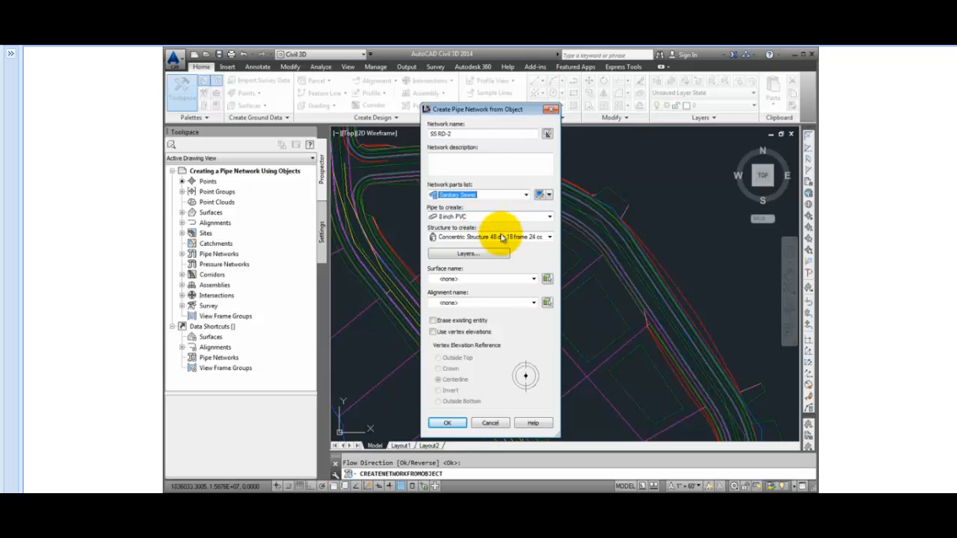
Set the structure to create to Eccentric Structure 48 dia 18 frame 24 cone.
click(549, 238)
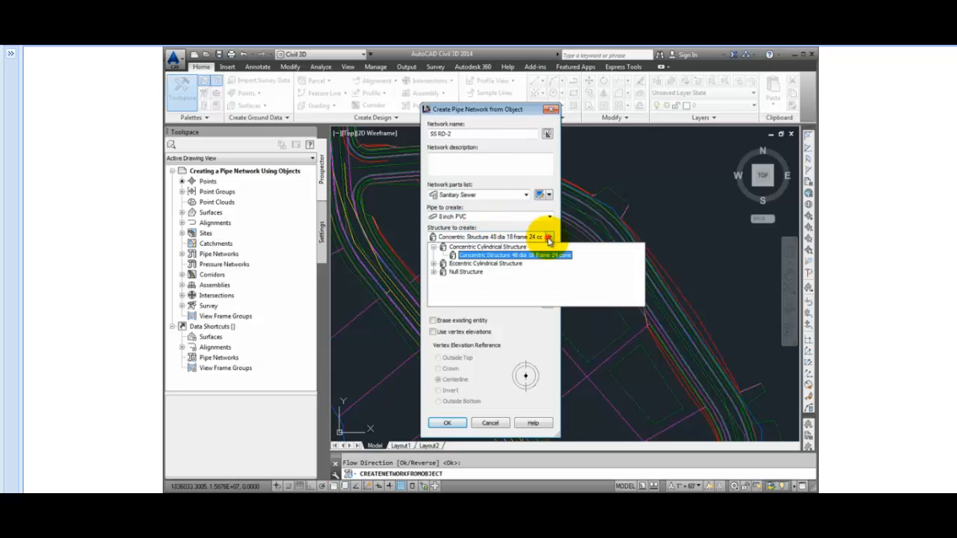
click(434, 263)
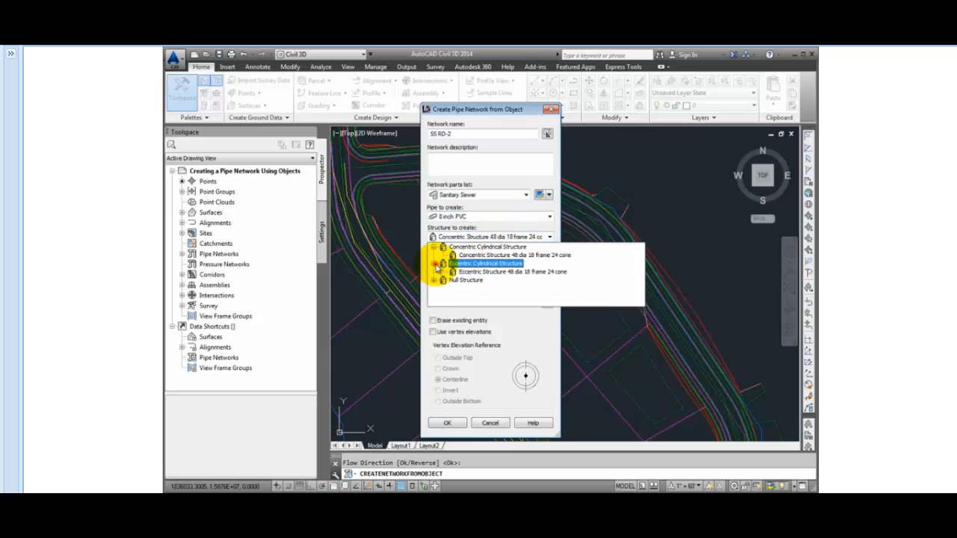
click(490, 272)
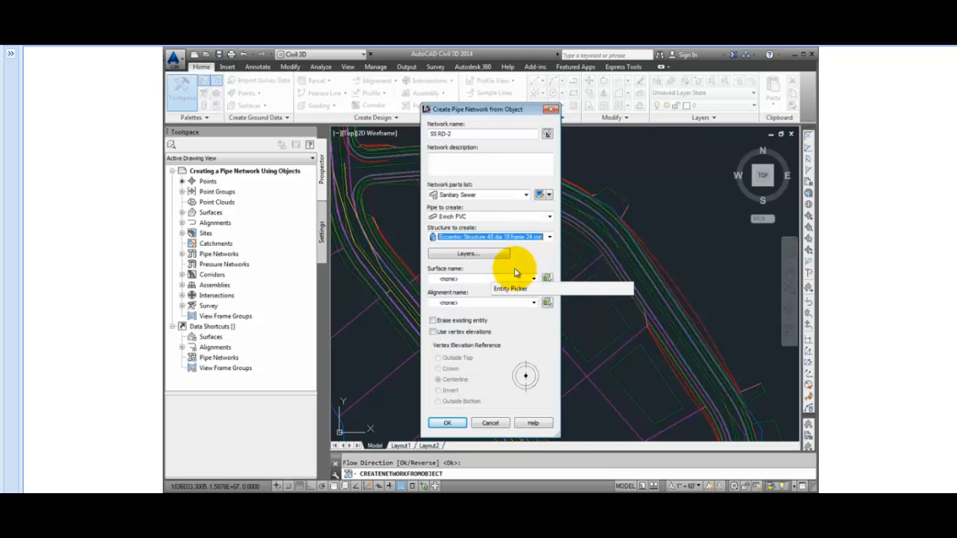
Reference the FG-Final surface and the RD-2 alignment for the new pipe network.
click(519, 280)
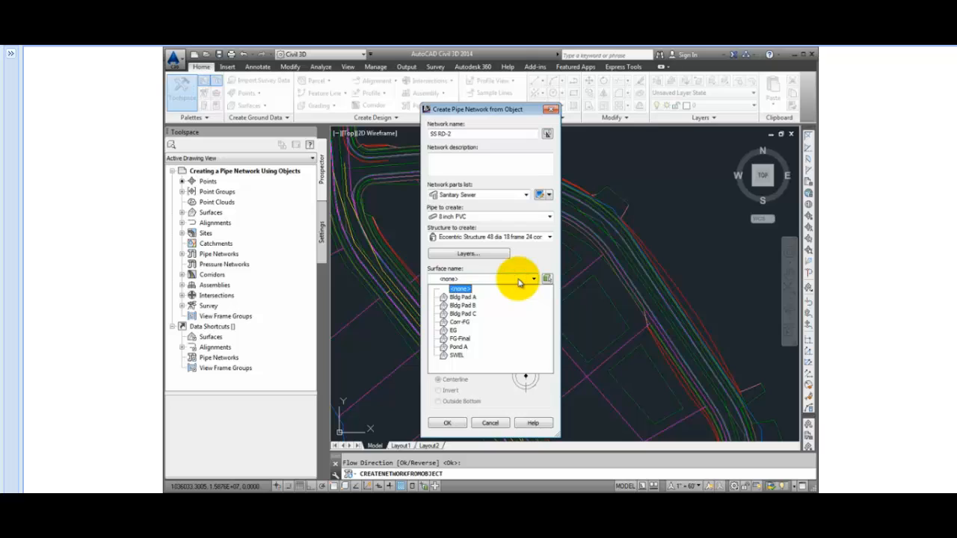
click(468, 339)
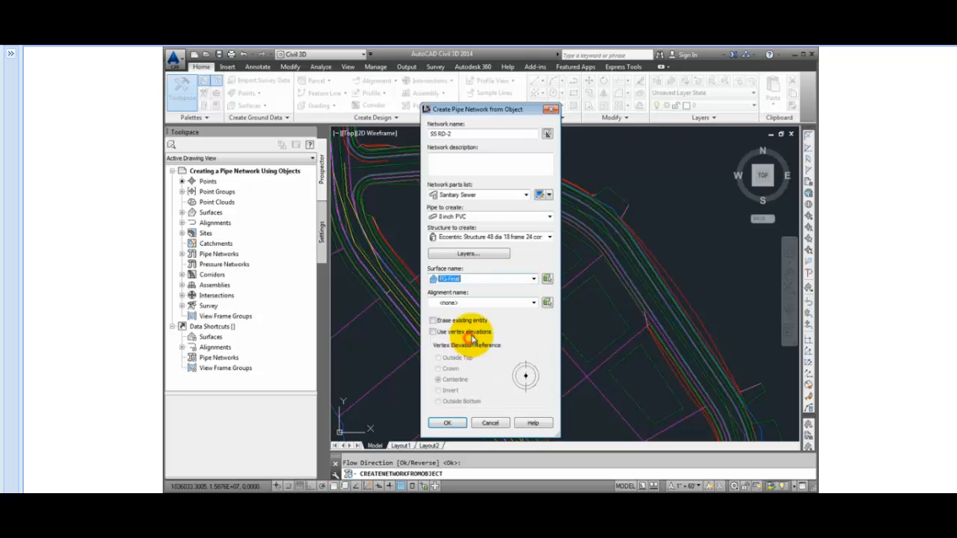
click(499, 303)
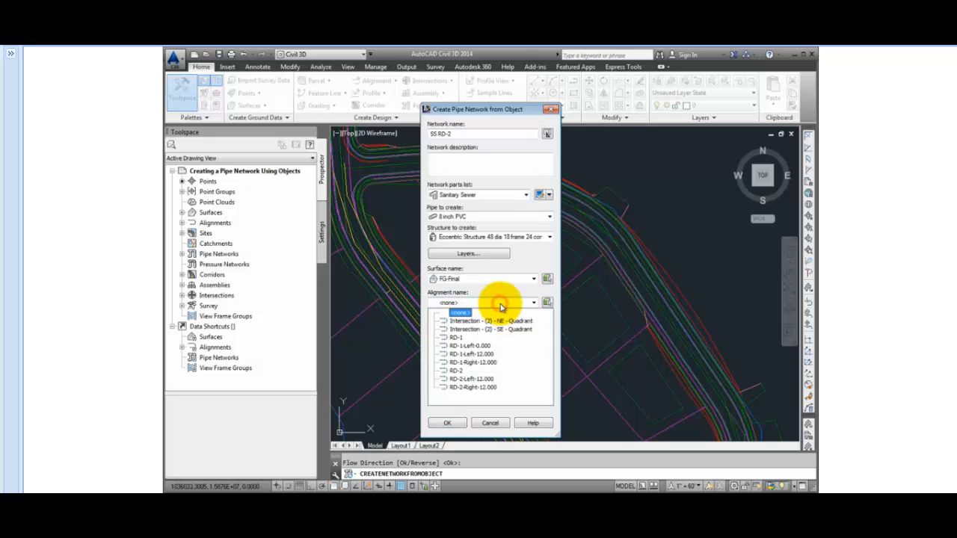
click(456, 370)
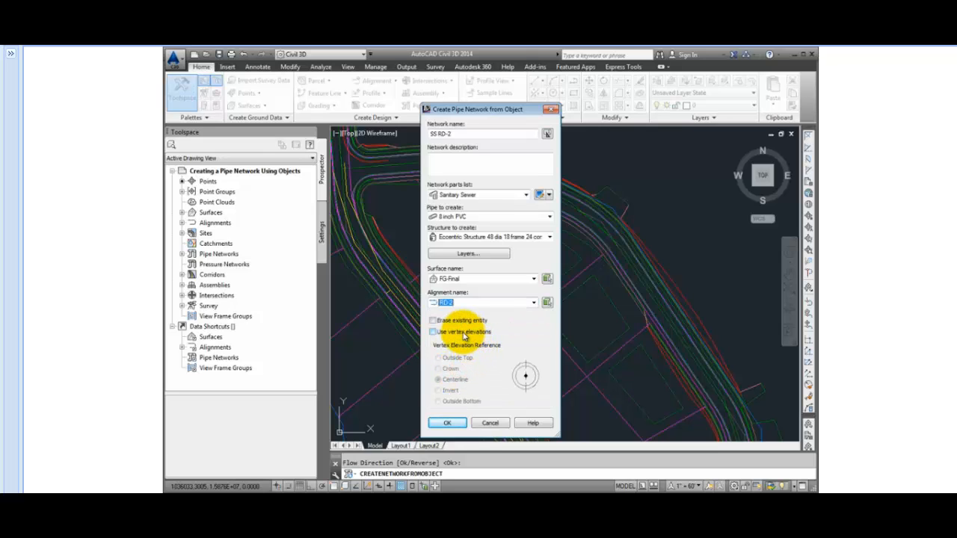
Enable vertex elevations with Outside Top as the elevation reference, and create the pipe network.
click(463, 334)
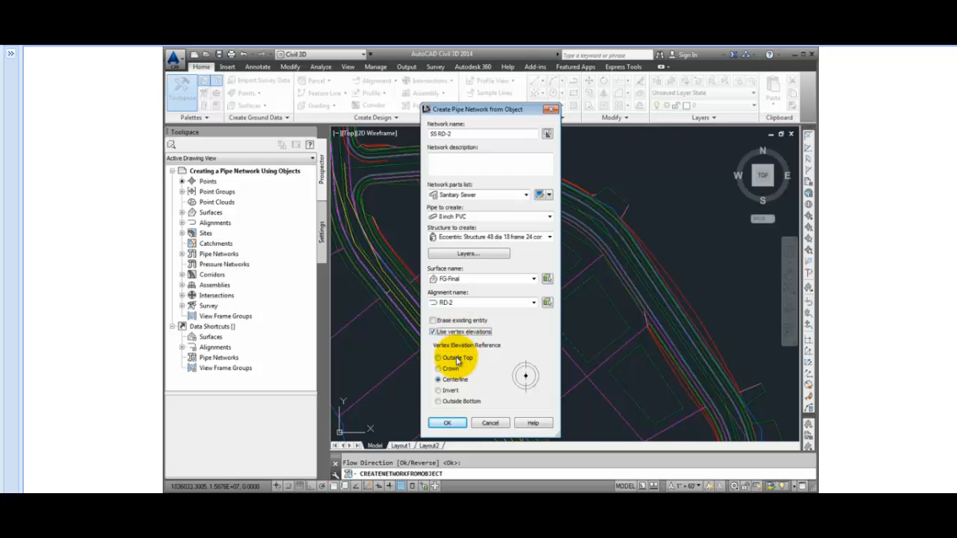
click(456, 359)
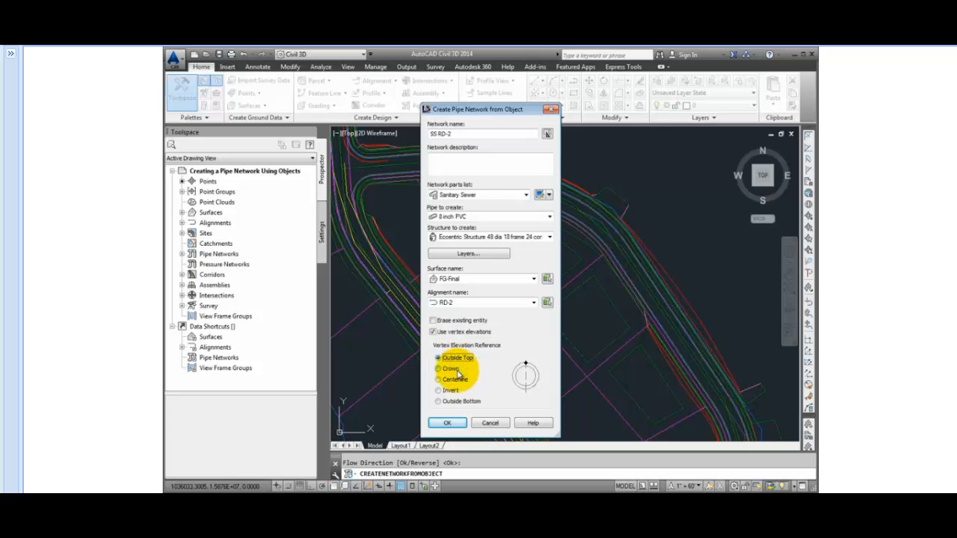
click(449, 423)
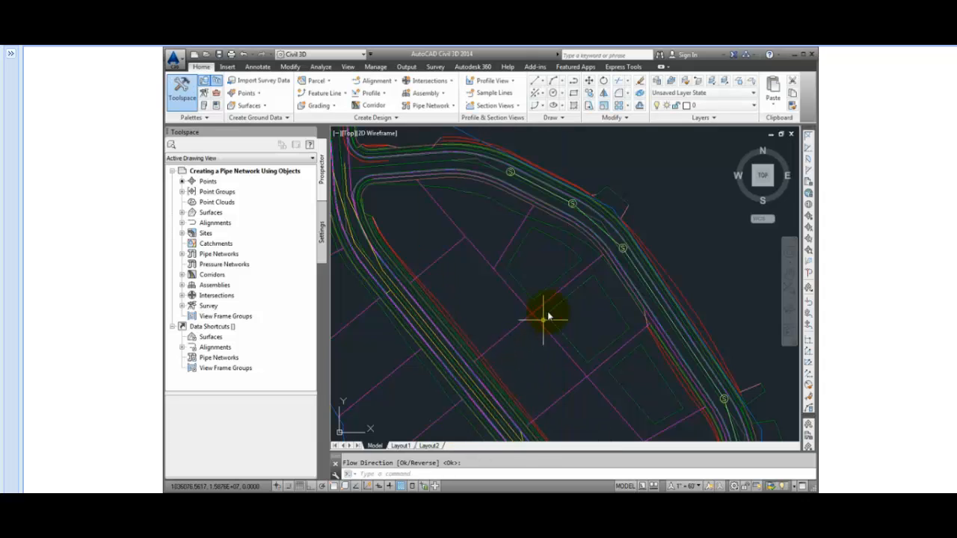
scroll(560, 202, up, 4)
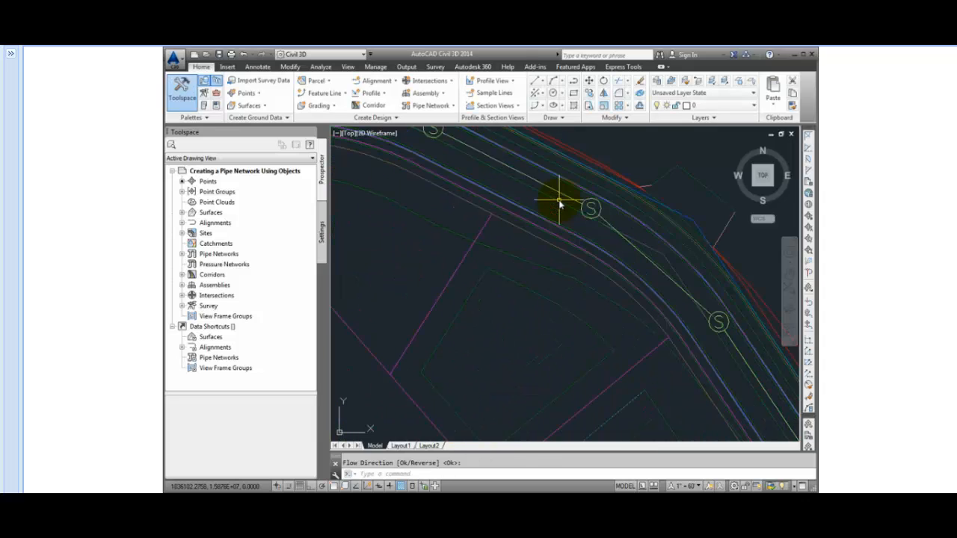
middle_drag(557, 203, 559, 276)
scroll(555, 280, up, 2)
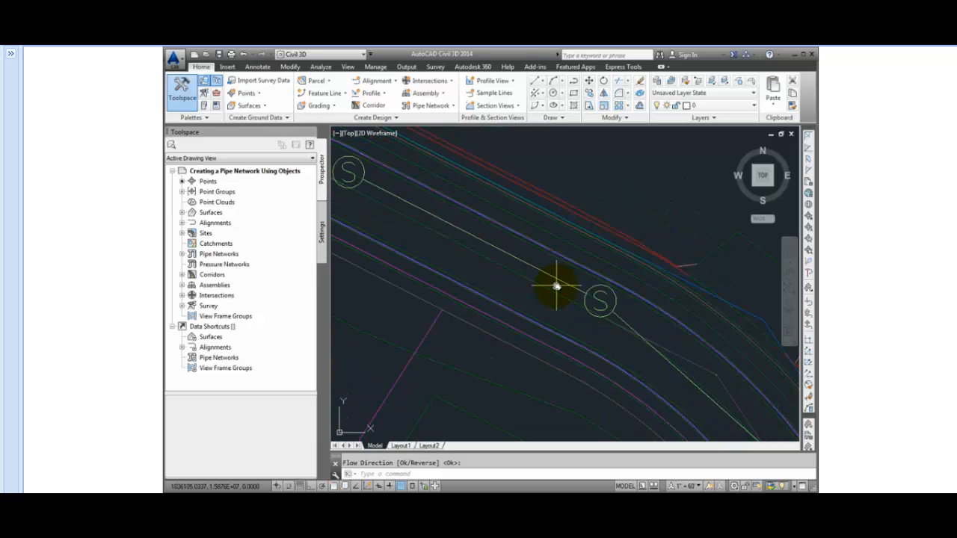